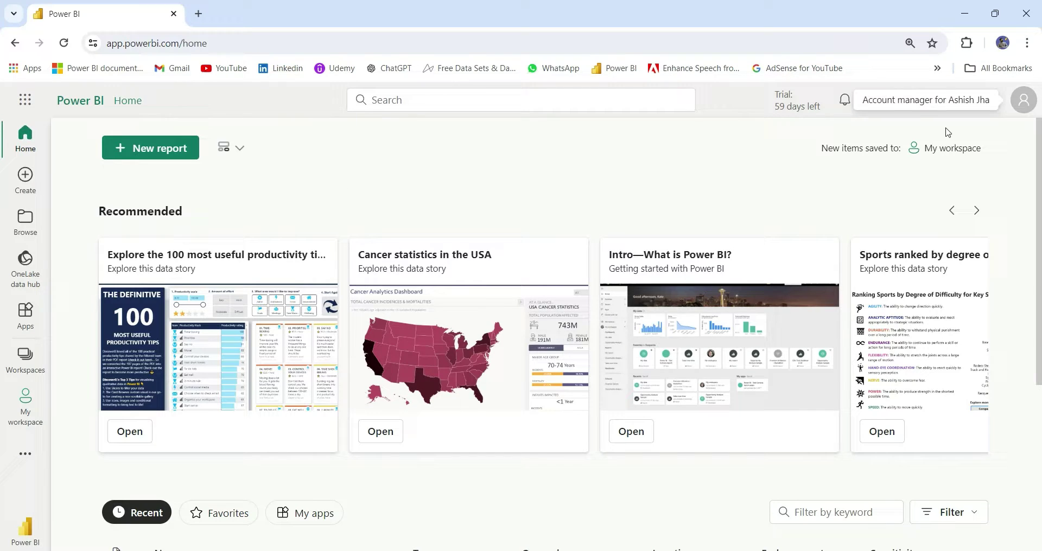
# - Dismiss the feedback pane, expand and collapse Help's Find your content section, then close Help
pyautogui.click(989, 101)
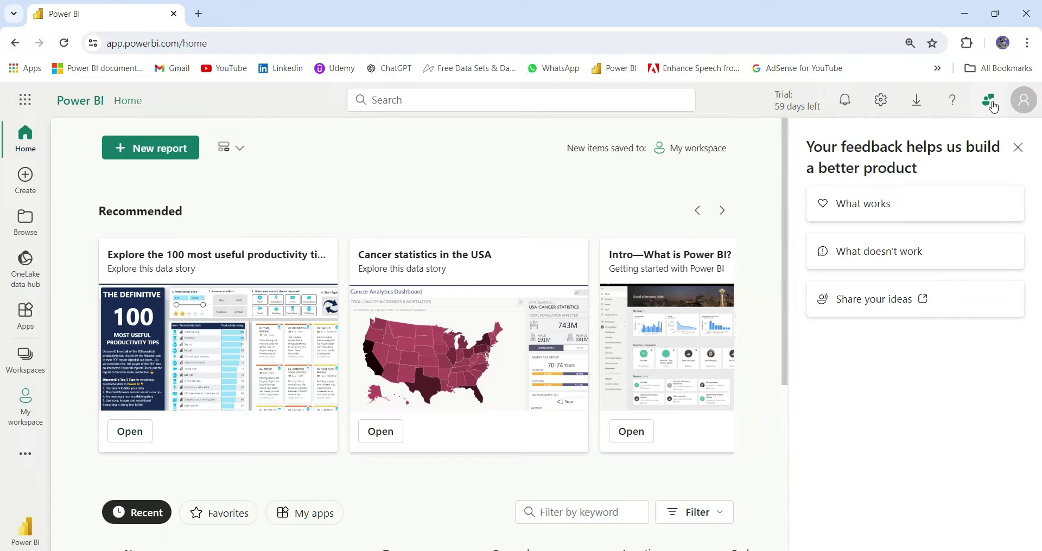
pyautogui.click(1016, 149)
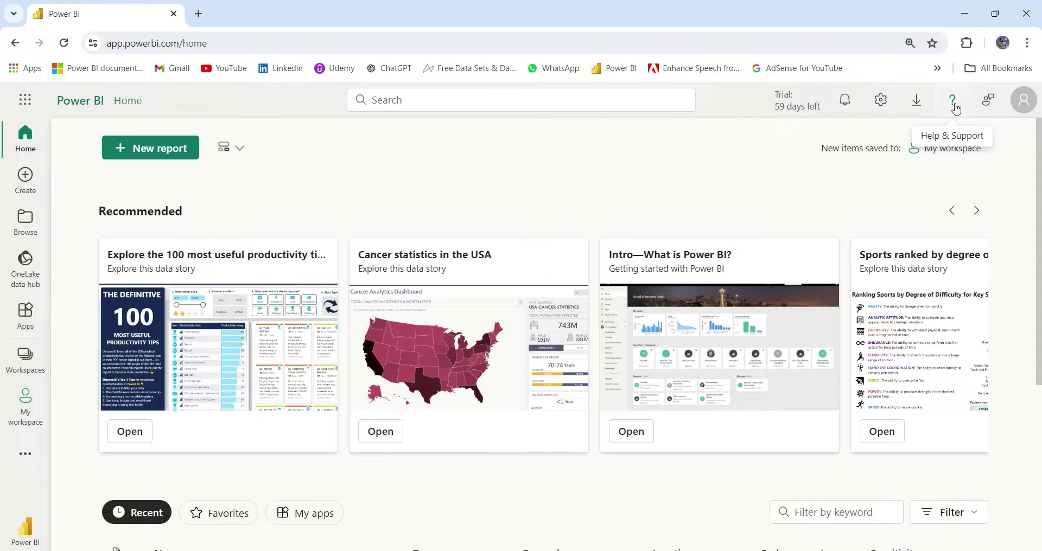
pyautogui.click(953, 101)
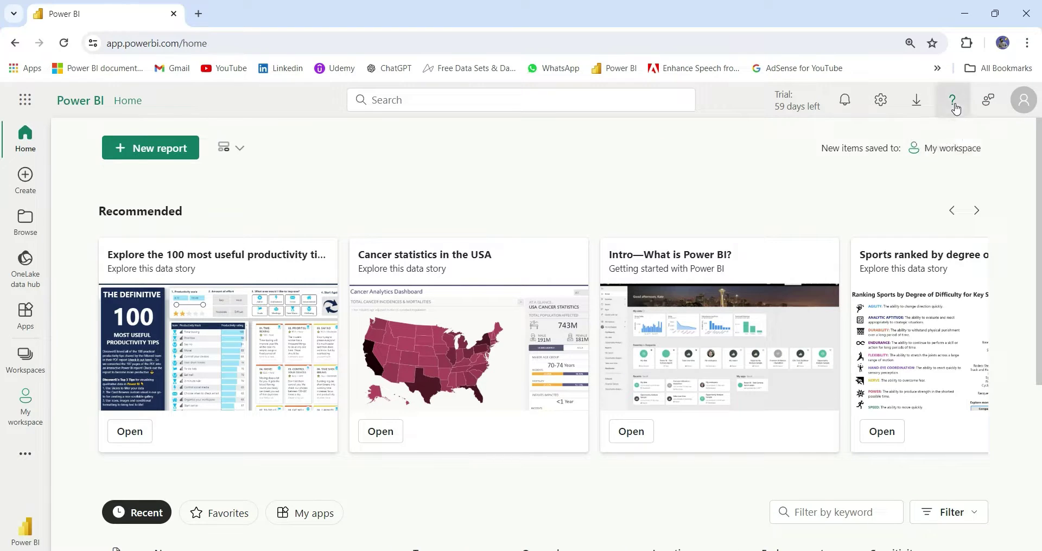
pyautogui.click(932, 231)
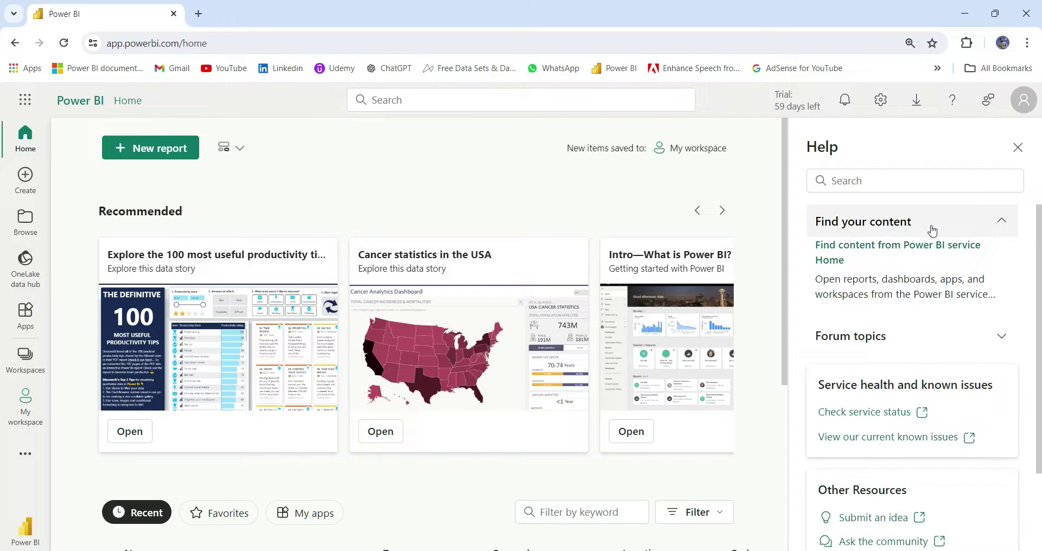
pyautogui.click(932, 230)
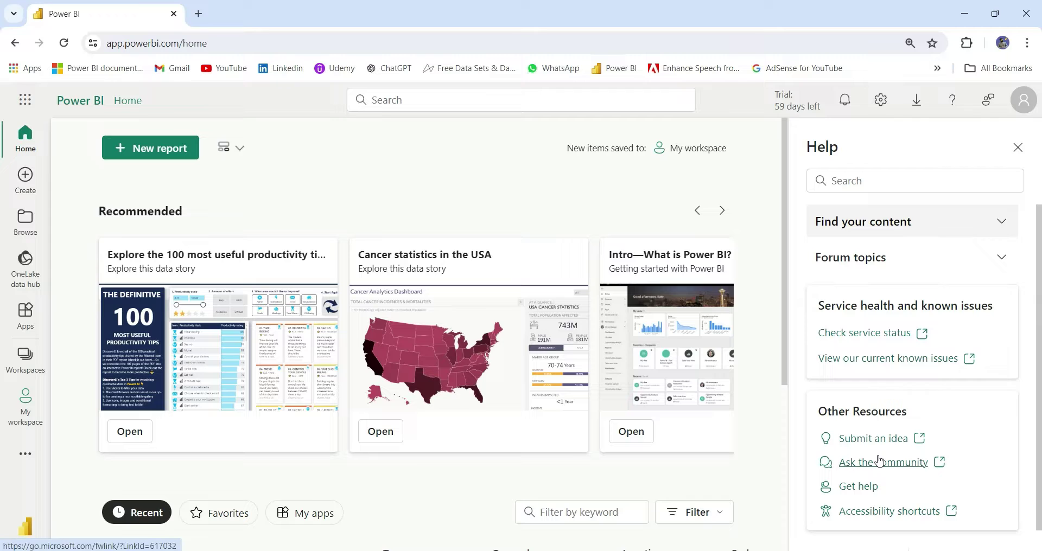
pyautogui.click(1018, 147)
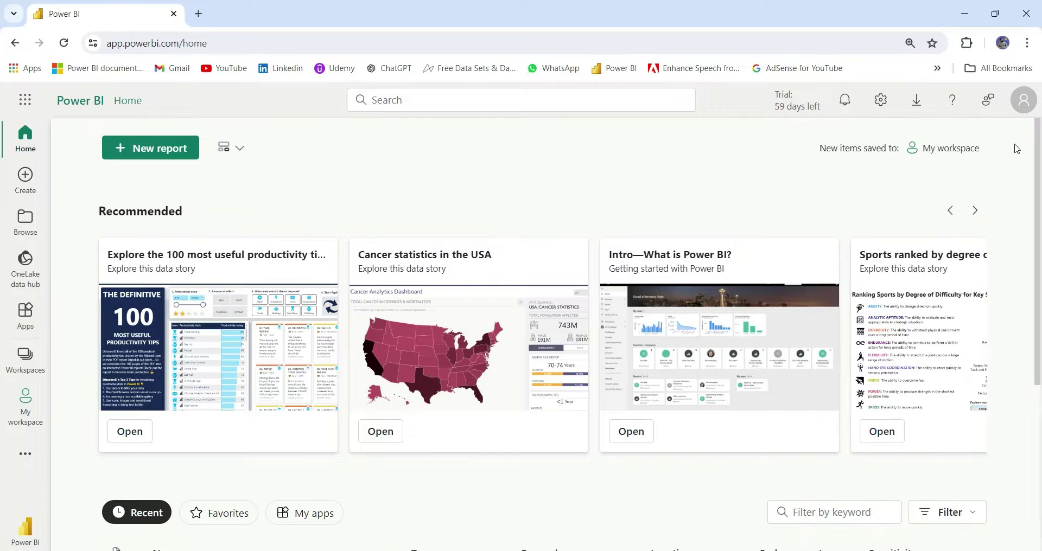
pyautogui.click(917, 102)
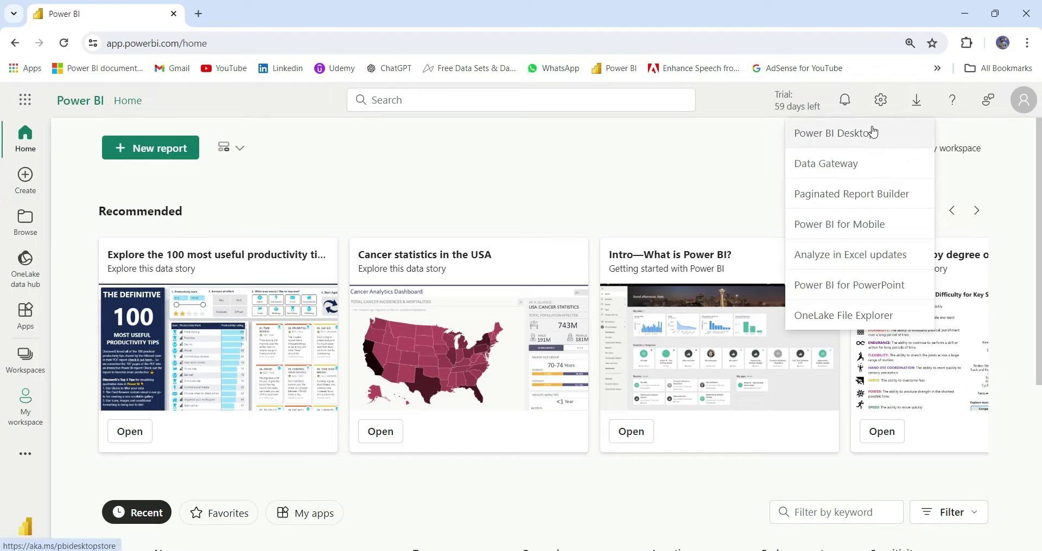
pyautogui.click(882, 101)
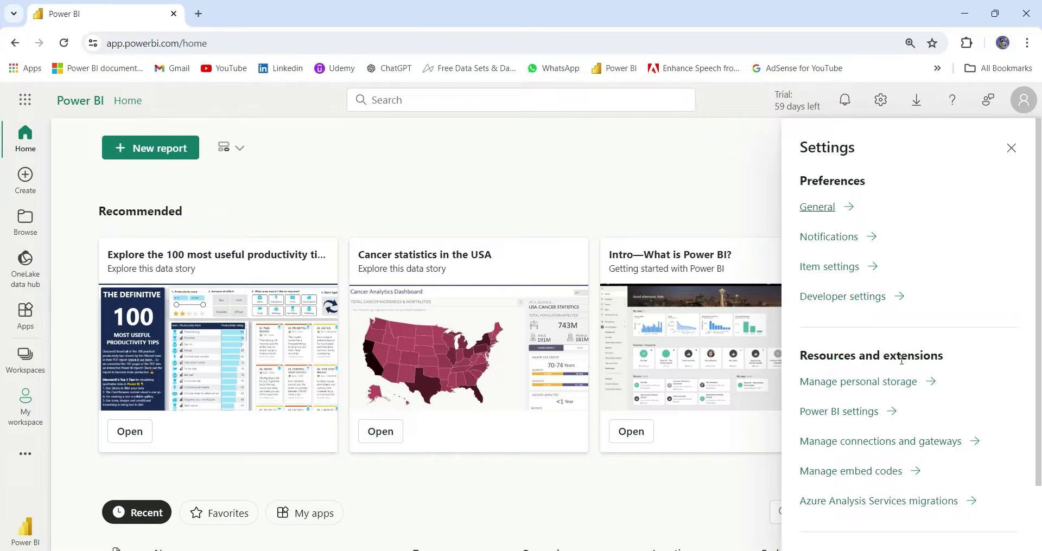
pyautogui.scroll(-2, 899, 415)
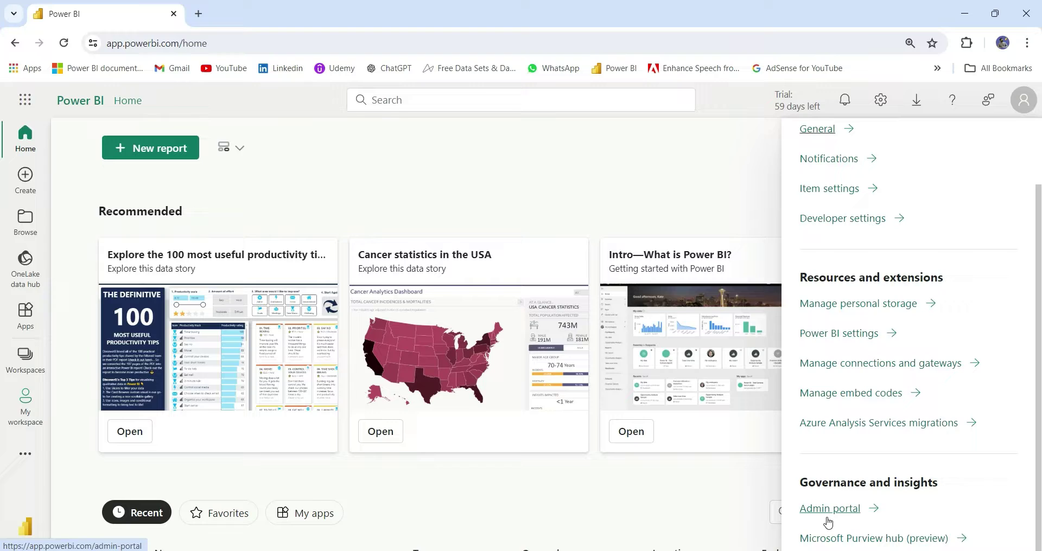
pyautogui.click(881, 99)
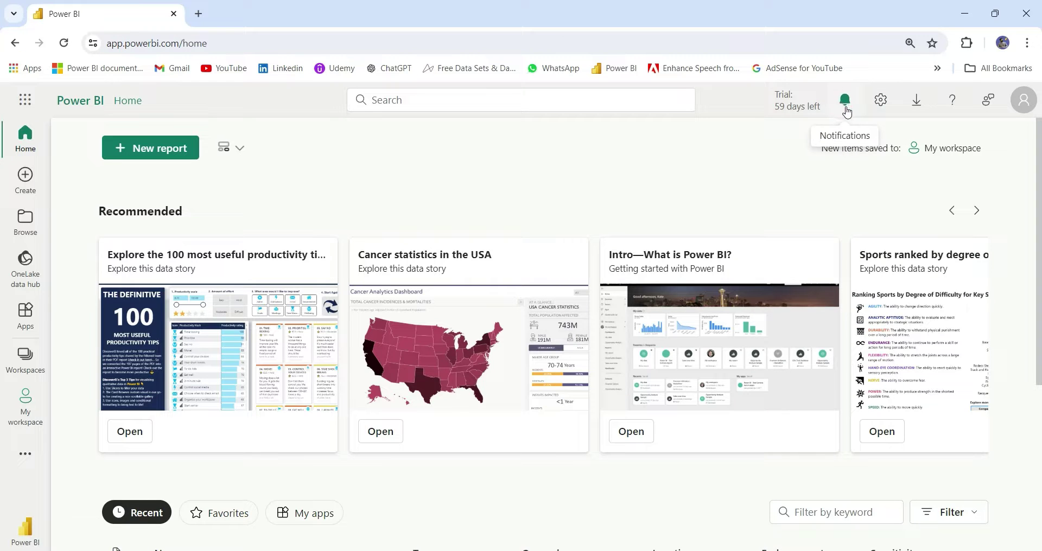
pyautogui.click(845, 108)
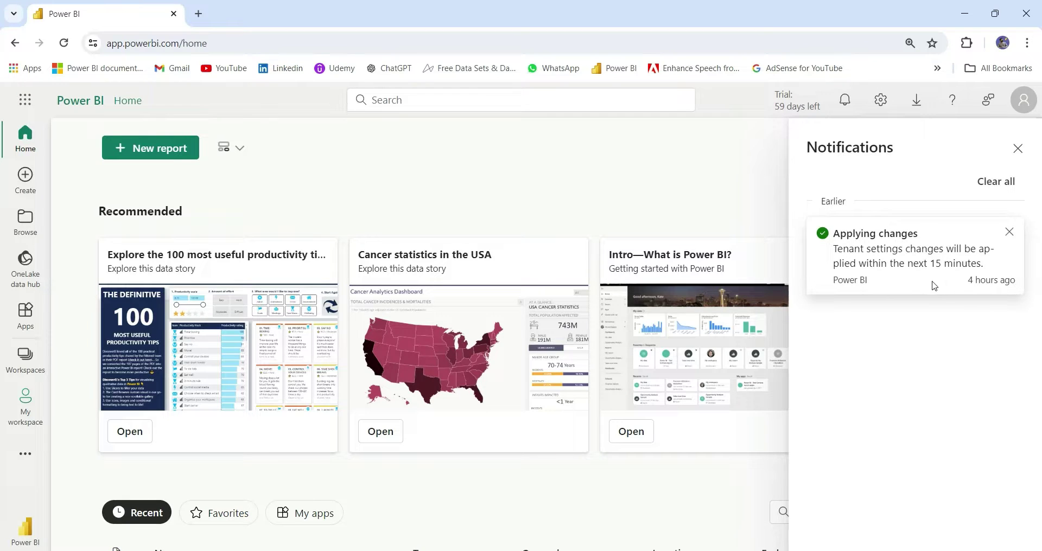
pyautogui.press('Escape')
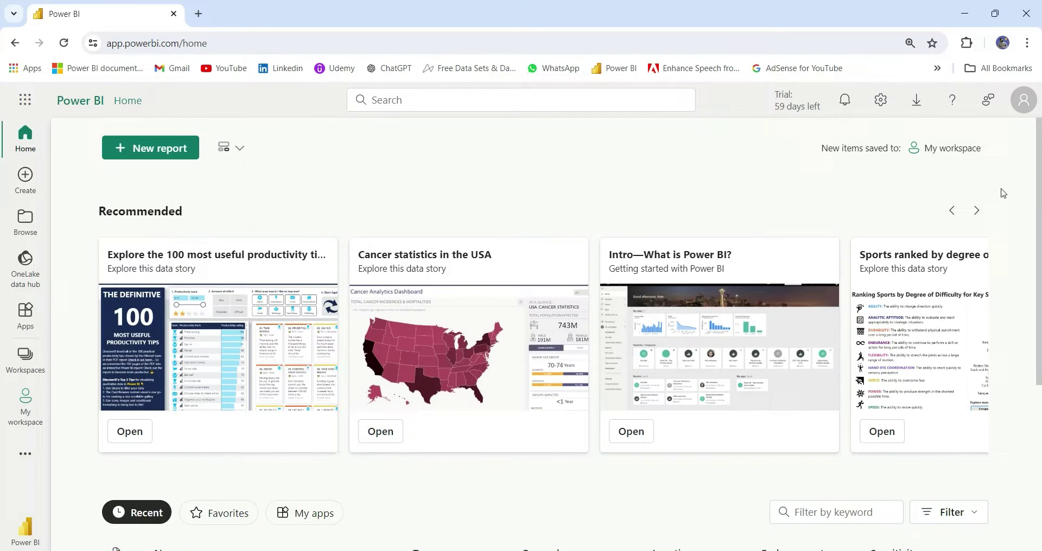
# - Advance the Recommended carousel, then filter the Home item list by Favorites, then My apps
pyautogui.click(977, 210)
pyautogui.scroll(-5, 237, 202)
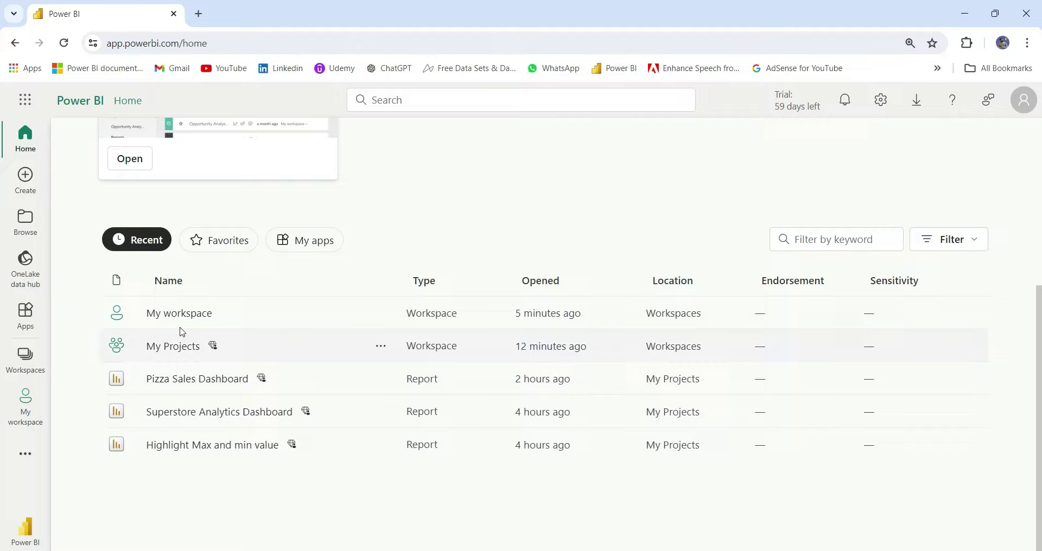
pyautogui.click(215, 251)
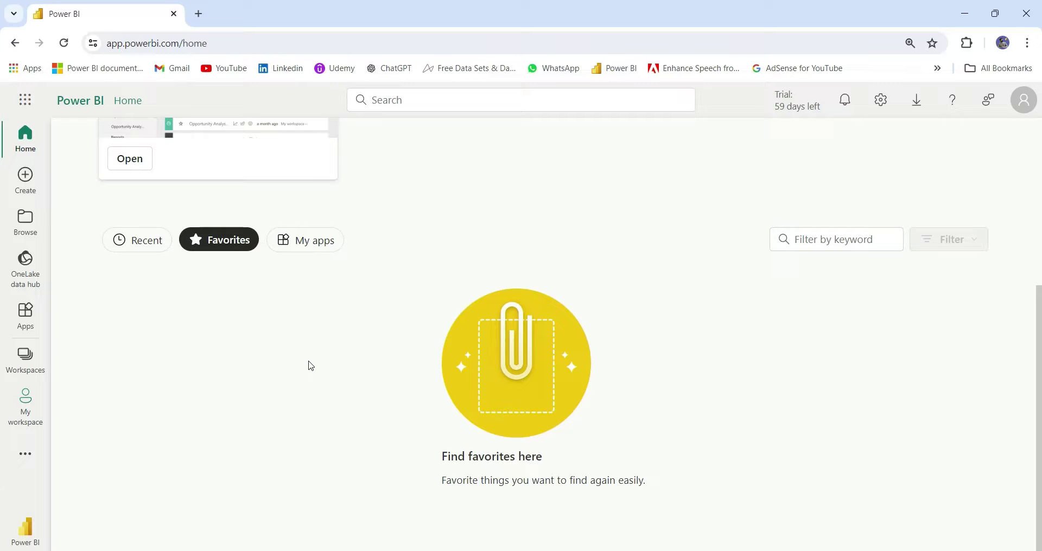
pyautogui.click(298, 248)
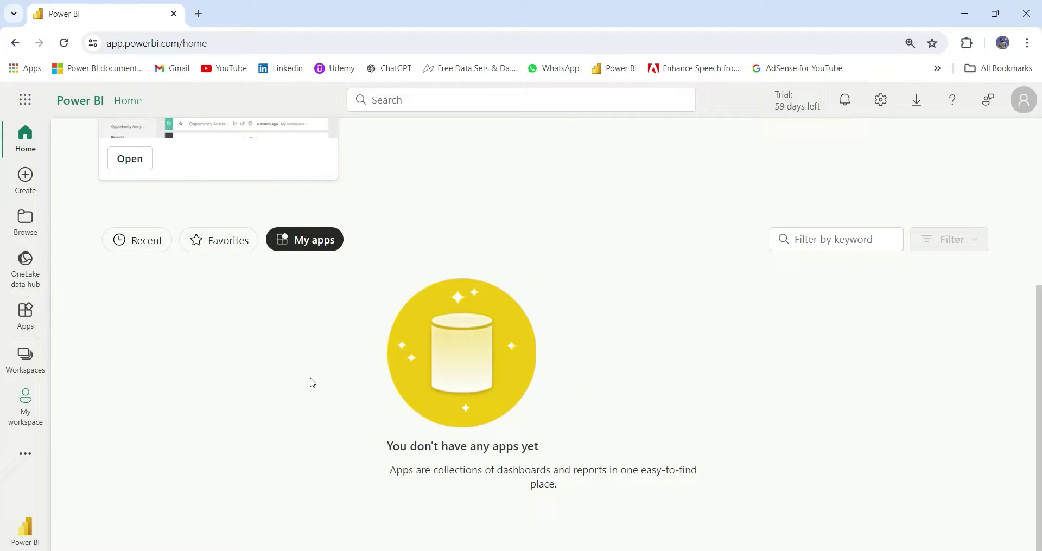
pyautogui.scroll(5, 505, 211)
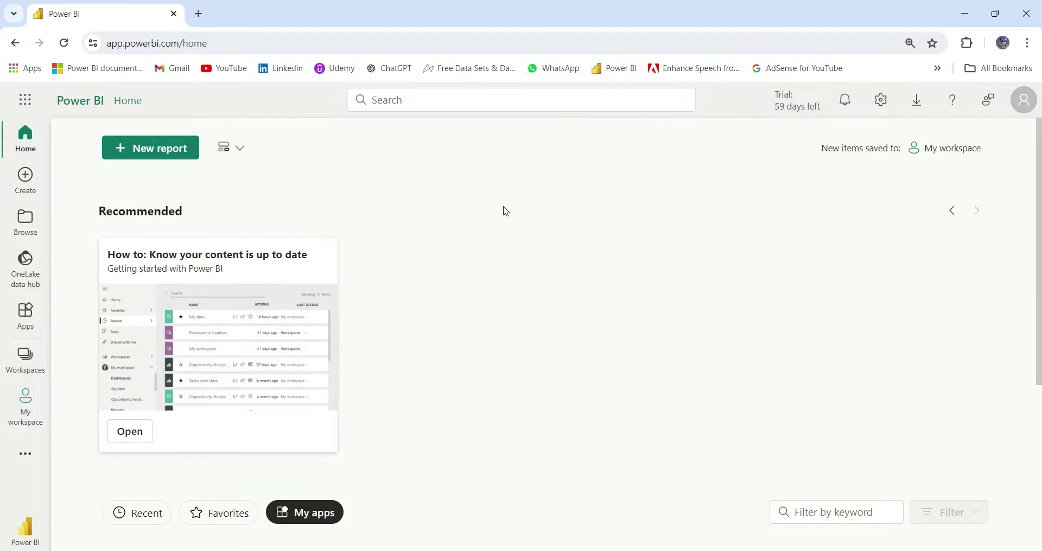
# - Scroll through the Create page's report options, then go to the Browse page of recent items
pyautogui.click(38, 182)
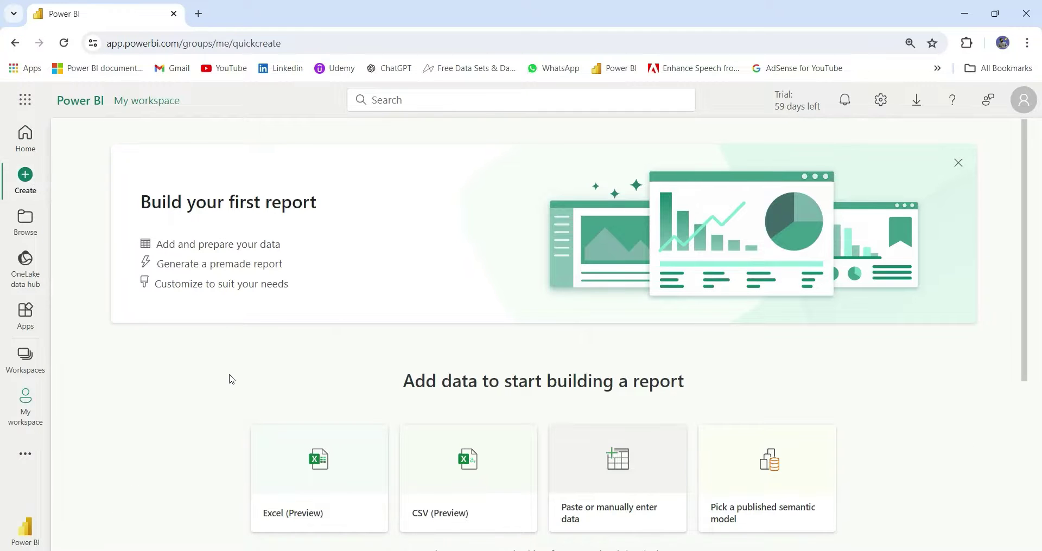
pyautogui.scroll(-5, 232, 379)
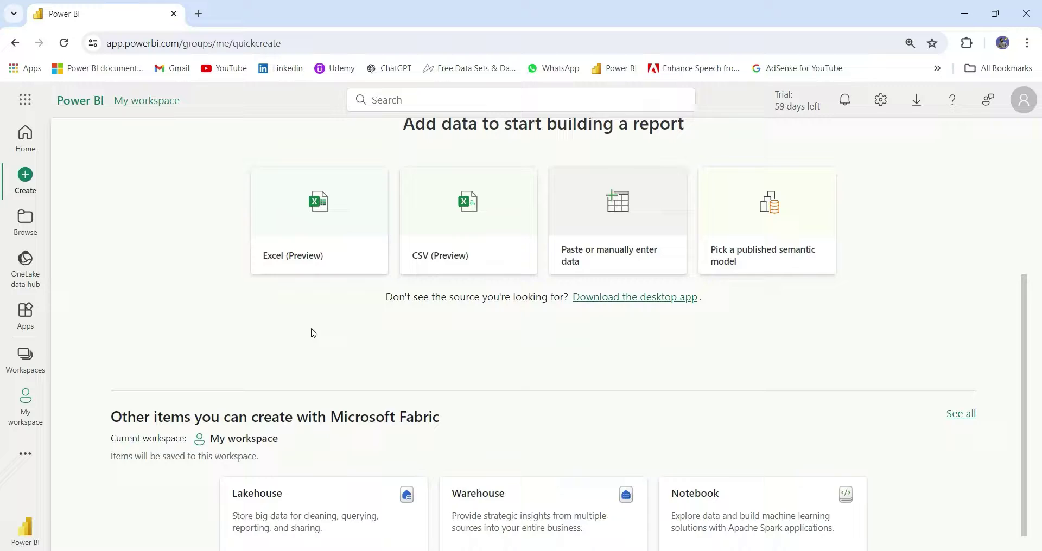
pyautogui.scroll(3, 309, 333)
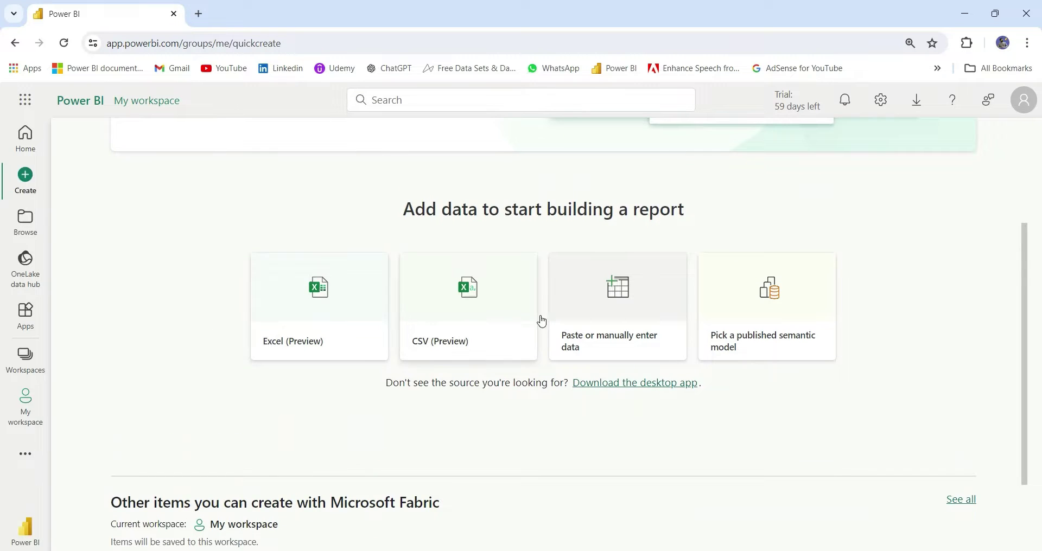
pyautogui.scroll(3, 611, 282)
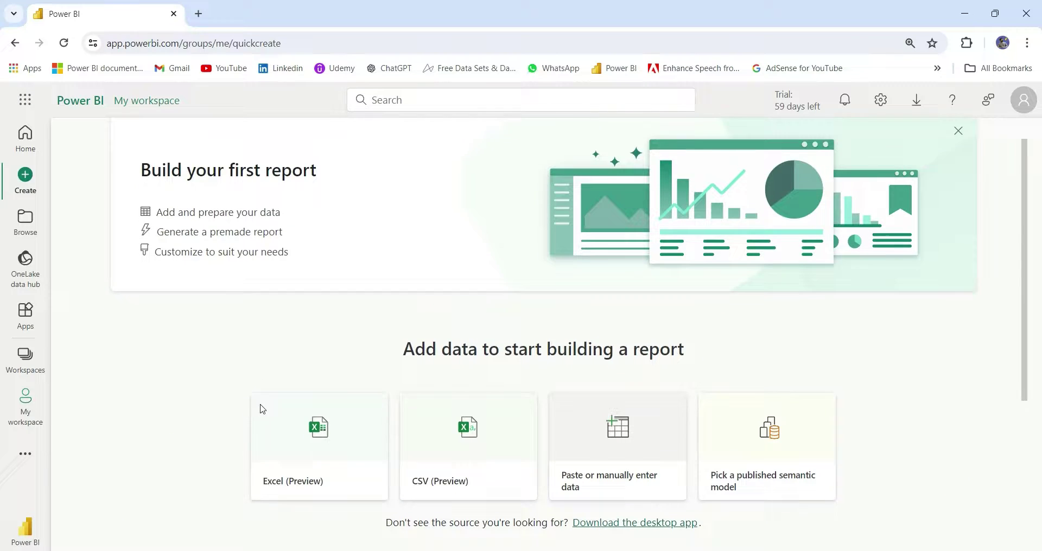
pyautogui.scroll(-1, 260, 410)
pyautogui.scroll(1, 116, 242)
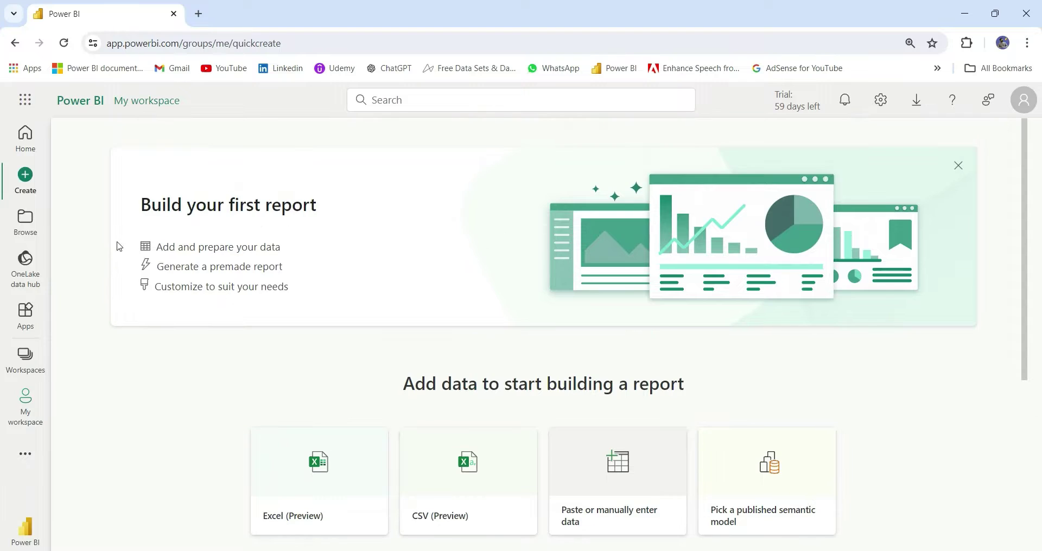
pyautogui.click(27, 223)
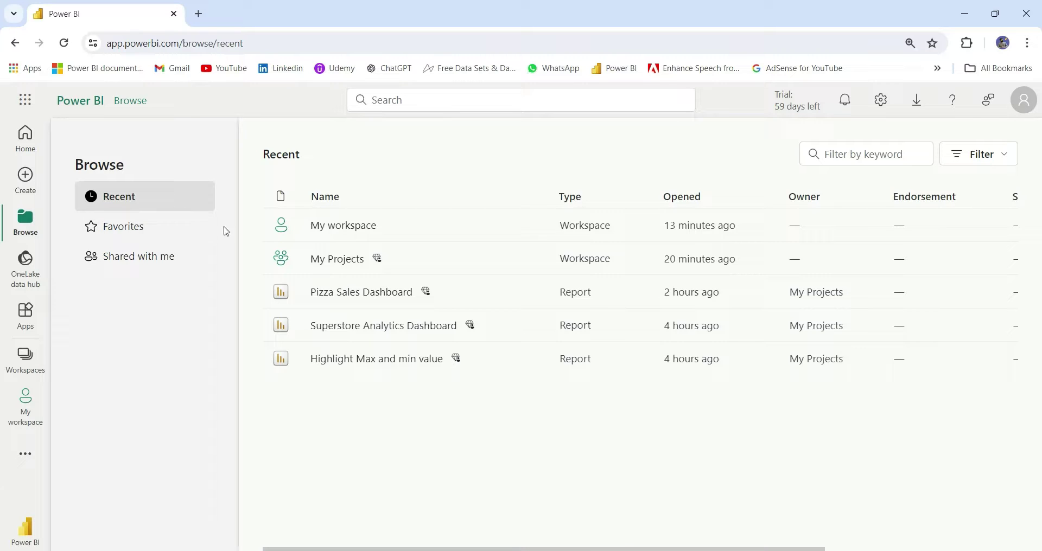
# - Check Browse's Favorites and Shared with me lists, then open the OneLake data hub
pyautogui.click(182, 236)
pyautogui.click(138, 260)
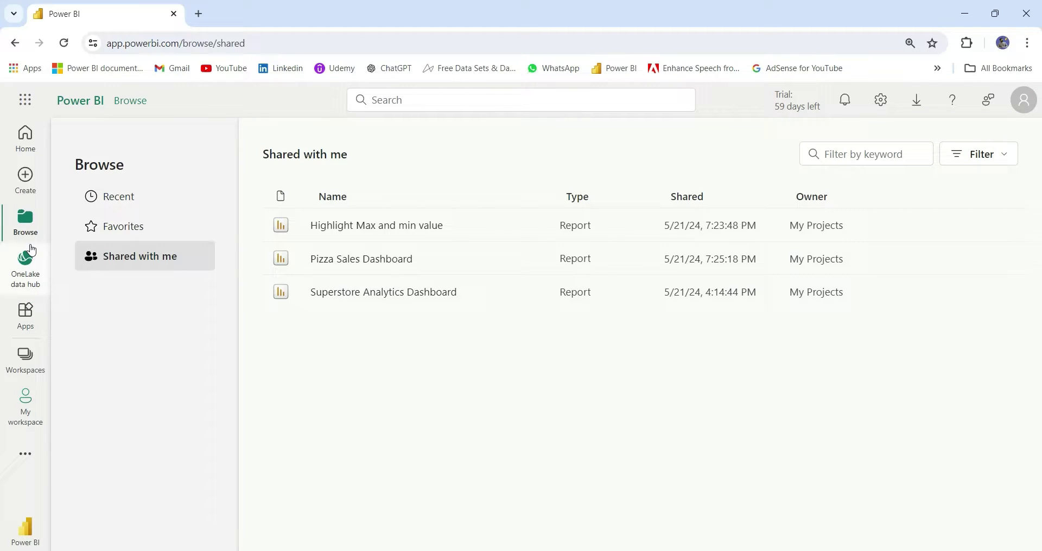
pyautogui.click(27, 274)
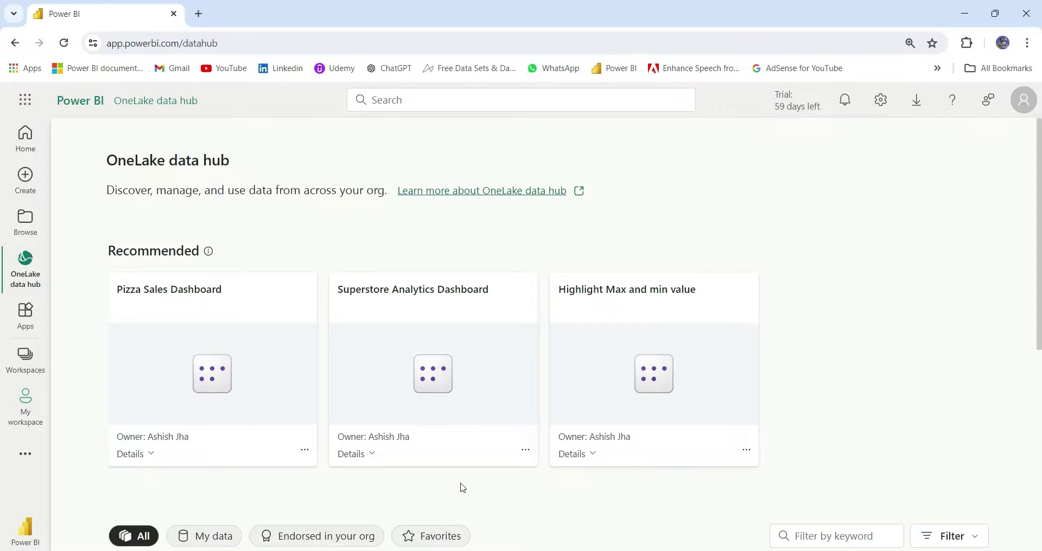
# - Filter the OneLake data hub by My data, Endorsed in your org, then Favorites, which is empty
pyautogui.scroll(-5, 775, 384)
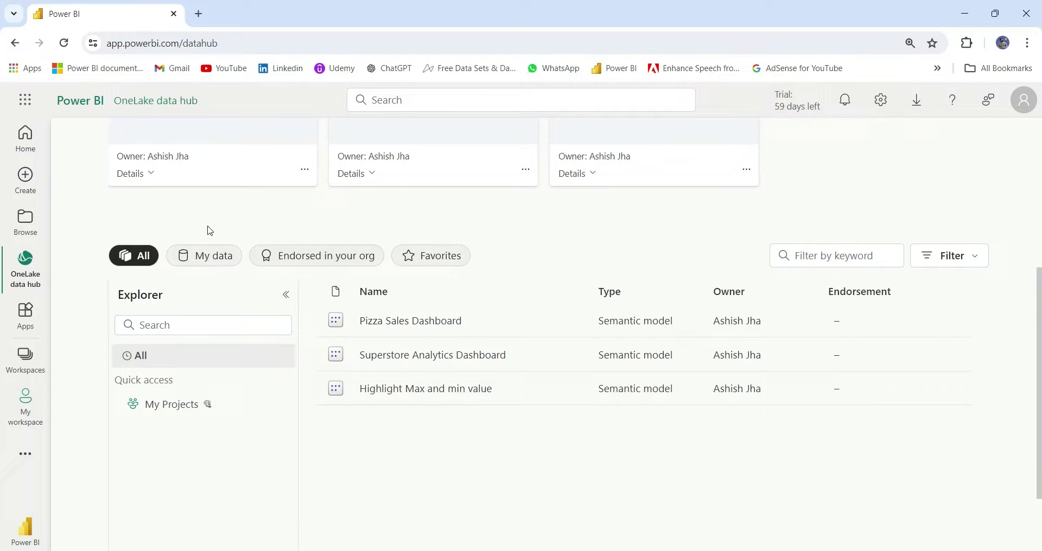
pyautogui.click(210, 264)
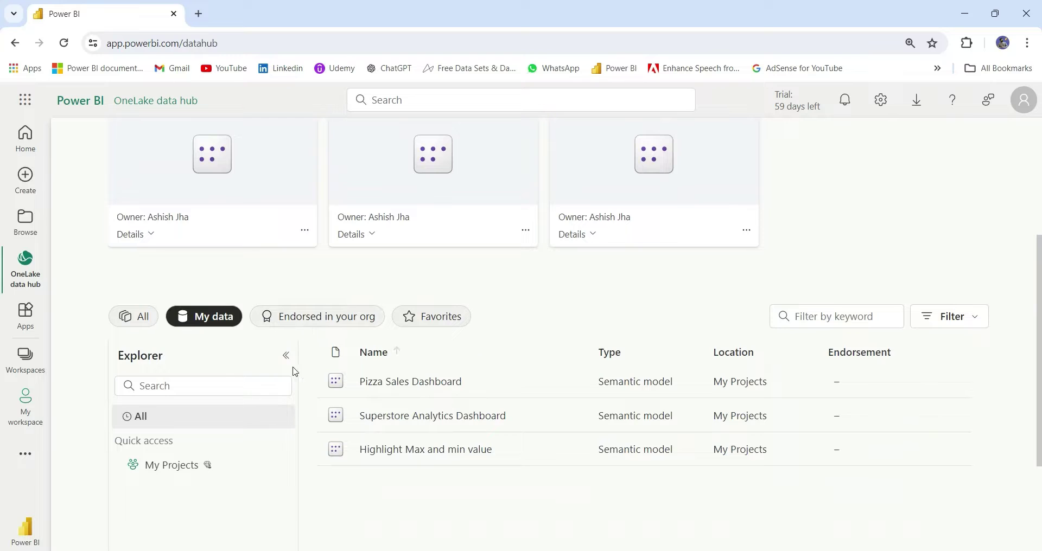
pyautogui.click(323, 323)
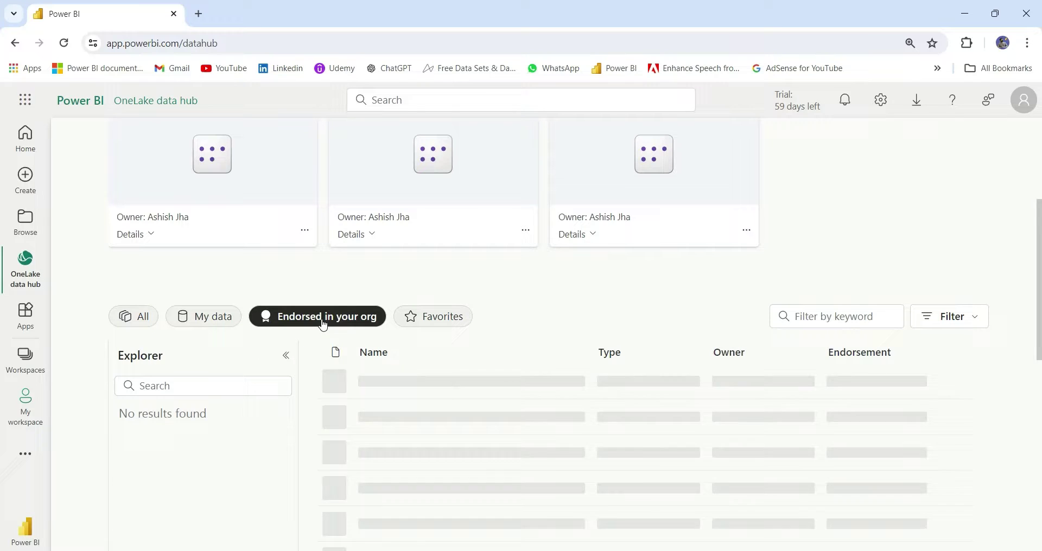
pyautogui.scroll(-3, 440, 398)
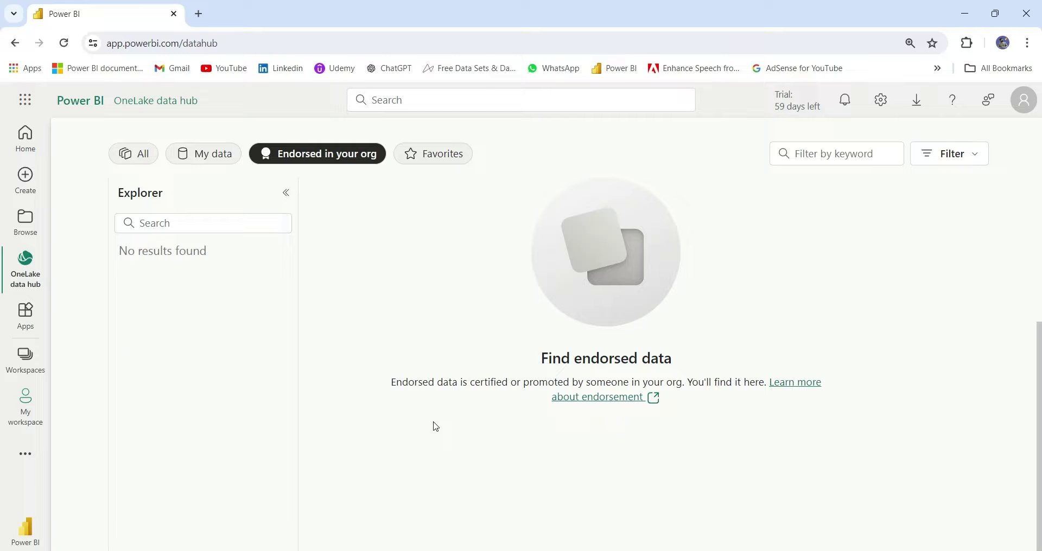
pyautogui.click(434, 153)
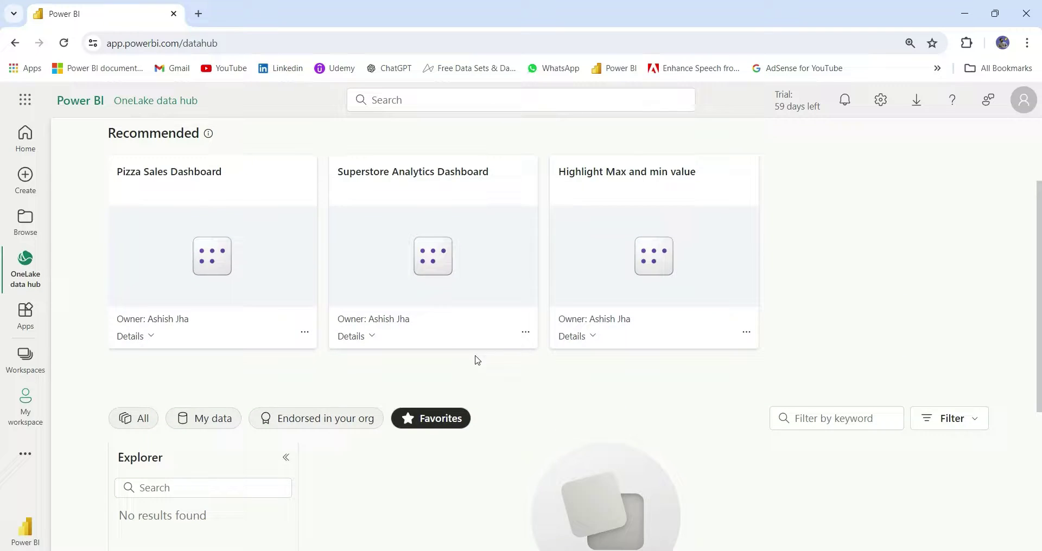
pyautogui.scroll(-5, 477, 360)
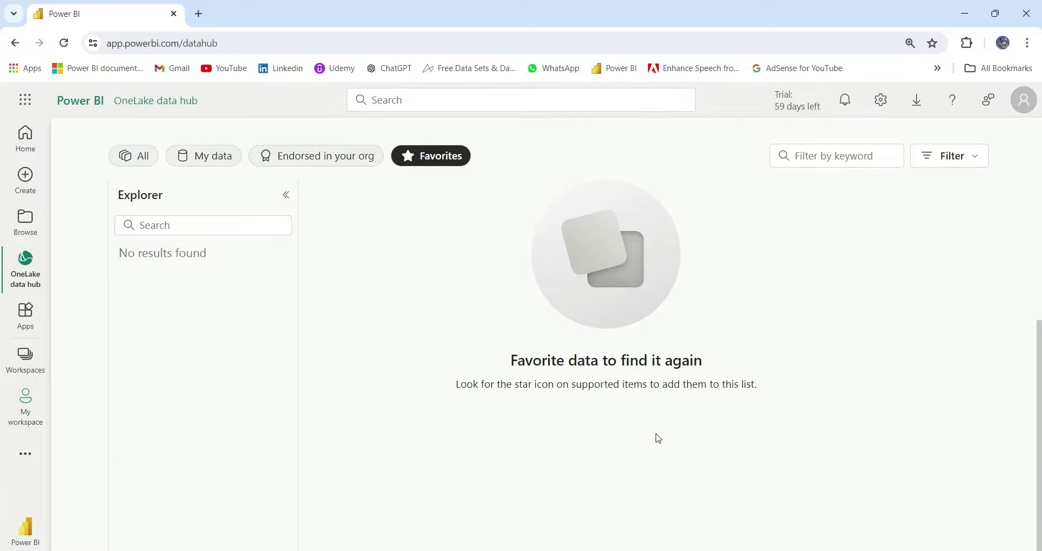
pyautogui.scroll(5, 658, 438)
# - Open the Apps page, browse the Get apps catalogue, then close it
pyautogui.click(26, 316)
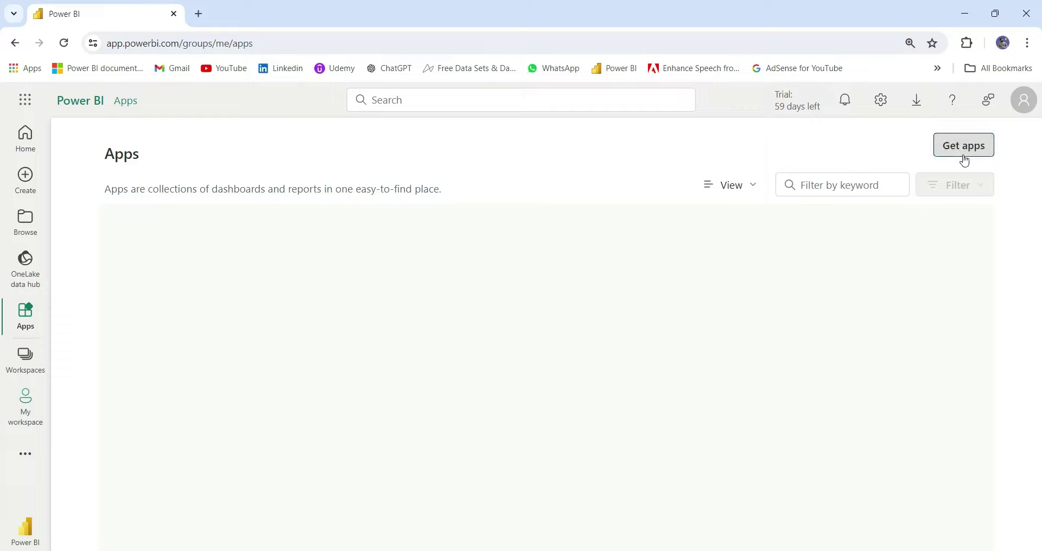
pyautogui.click(945, 155)
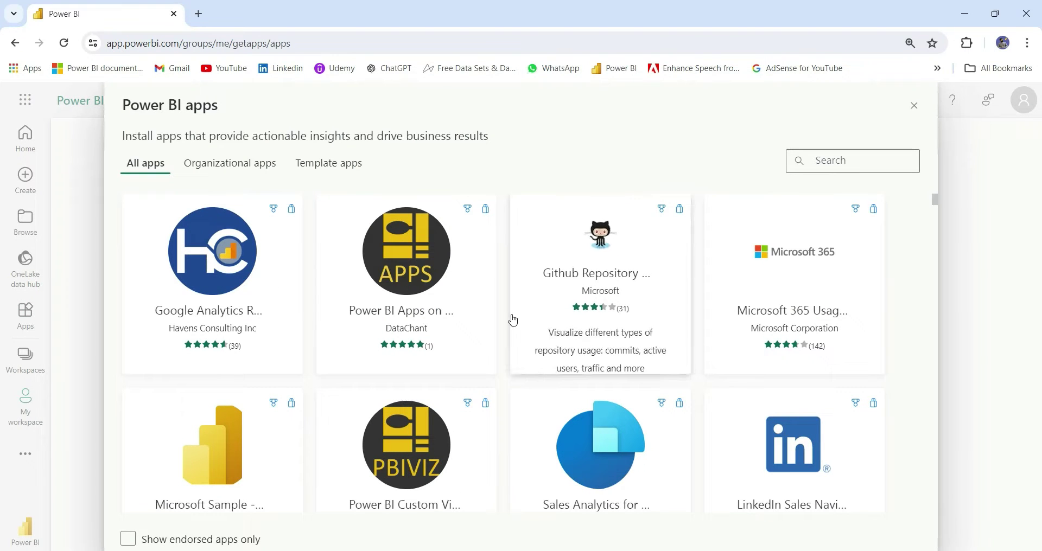
pyautogui.click(83, 235)
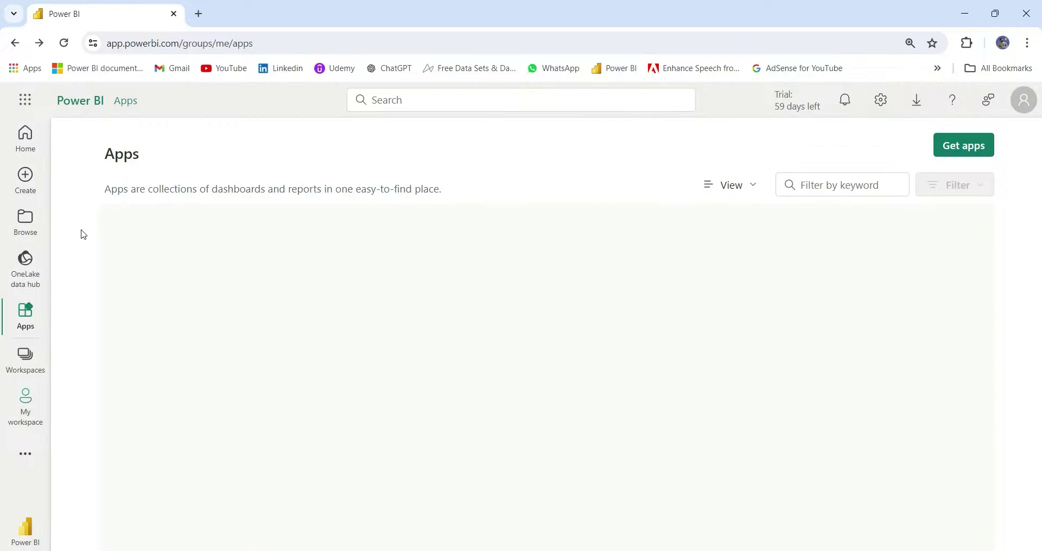
# - Open My workspace, then expand the Workspaces flyout listing My Projects and Admin monitoring
pyautogui.click(25, 426)
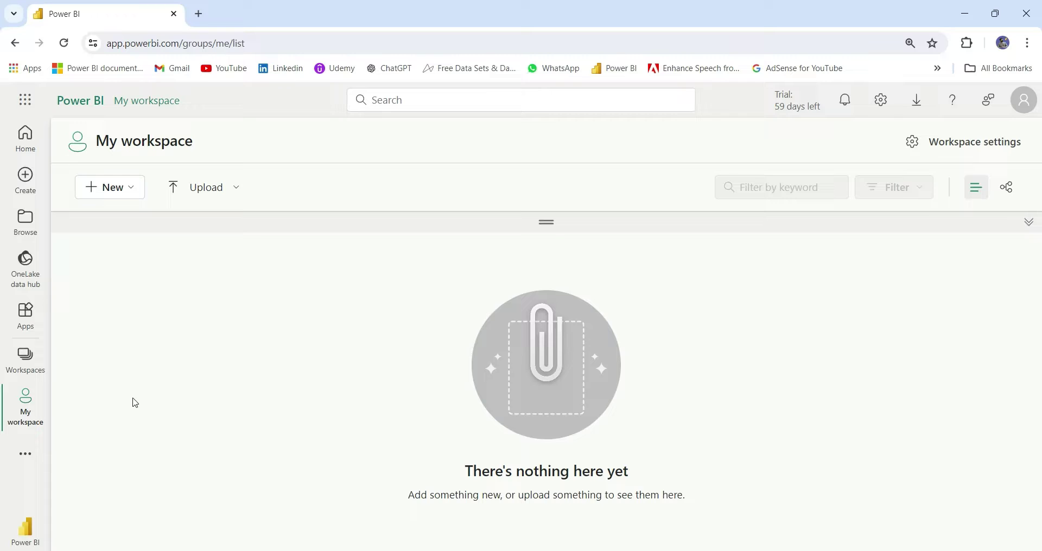
pyautogui.click(30, 362)
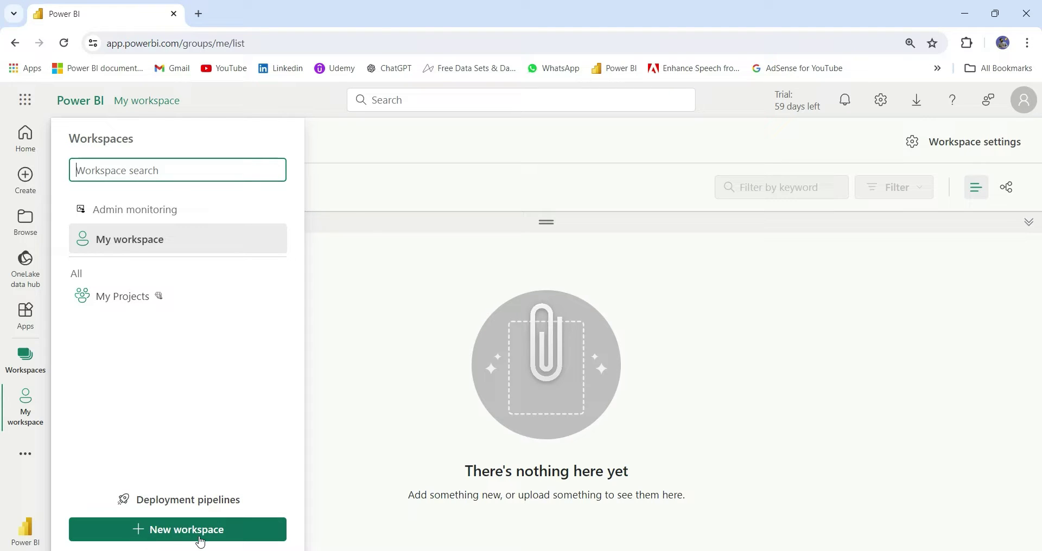
# - Open the My Projects workspace and preview its New and Upload dropdown options
pyautogui.click(128, 304)
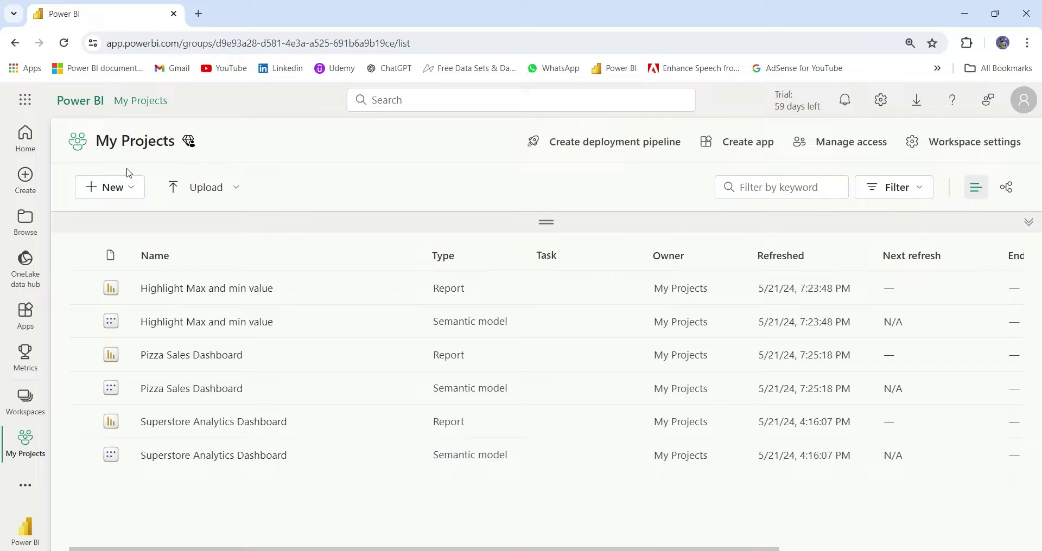
pyautogui.click(131, 191)
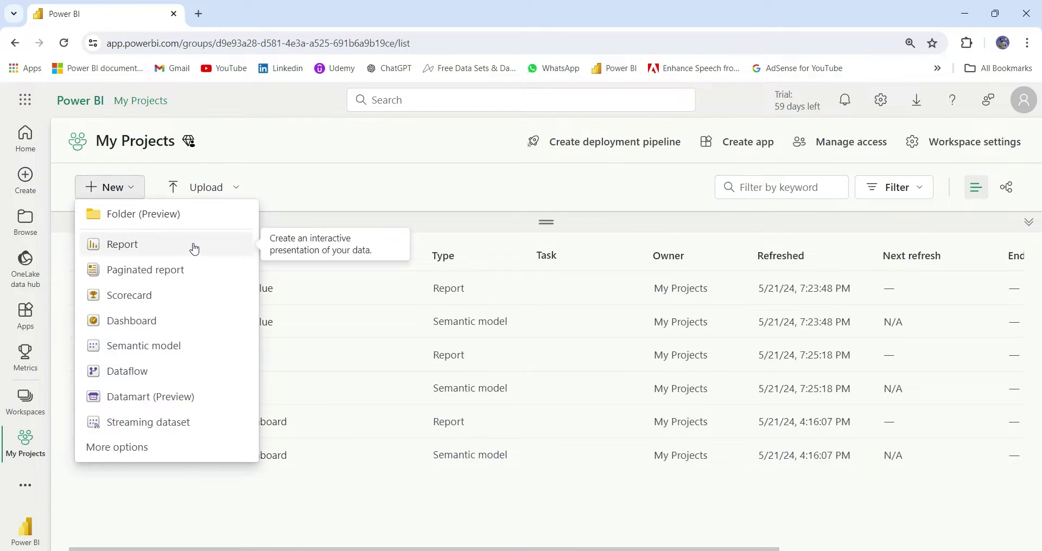
pyautogui.click(262, 183)
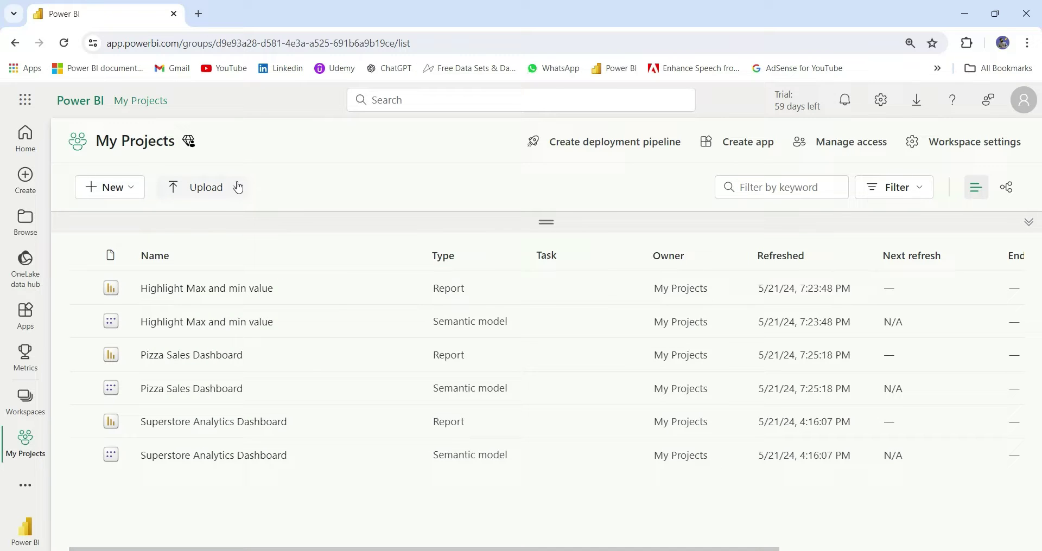
pyautogui.click(236, 188)
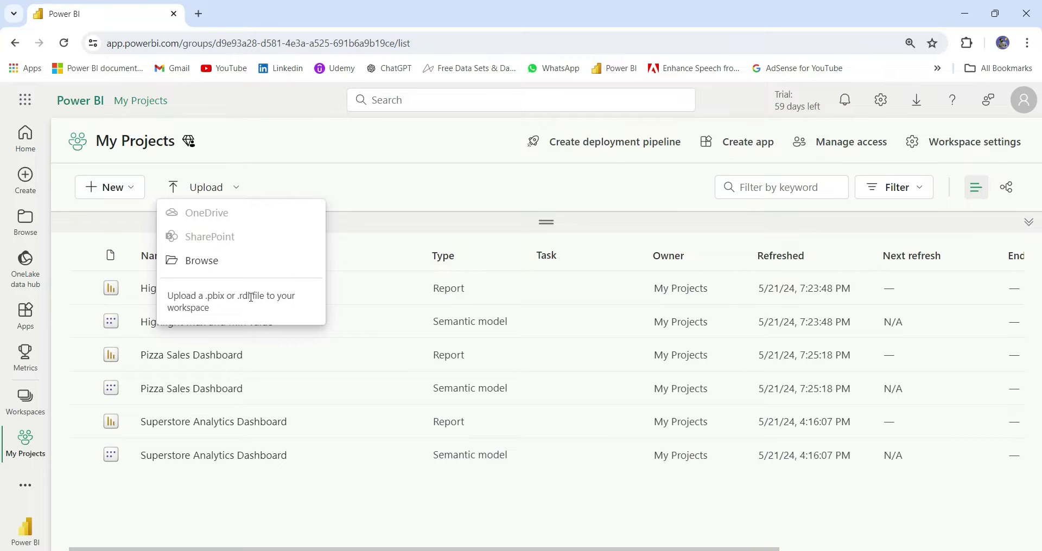
pyautogui.click(372, 177)
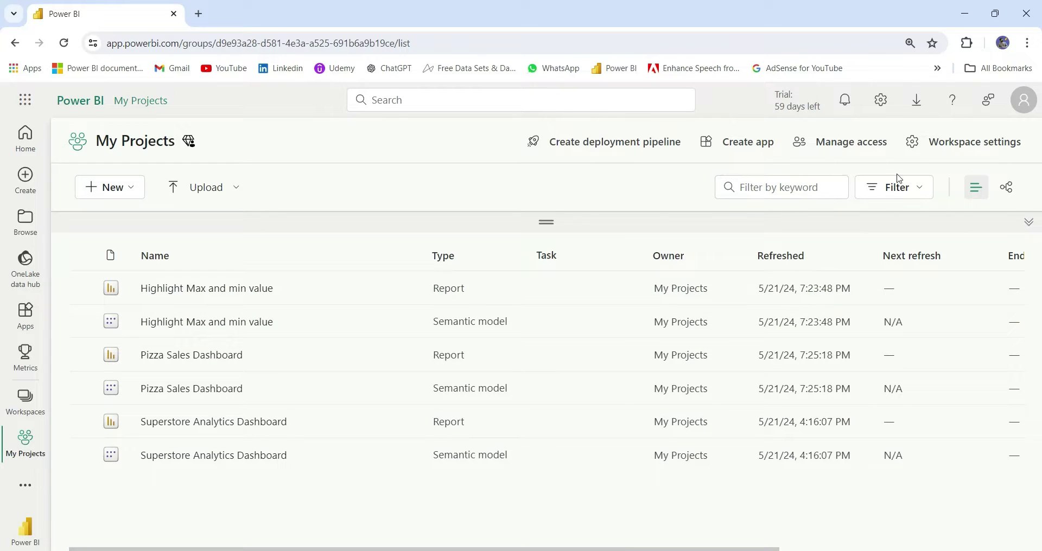
# - Filter My Projects items by the keyword 'piz', then clear the filter
pyautogui.click(766, 193)
pyautogui.write('pizz')
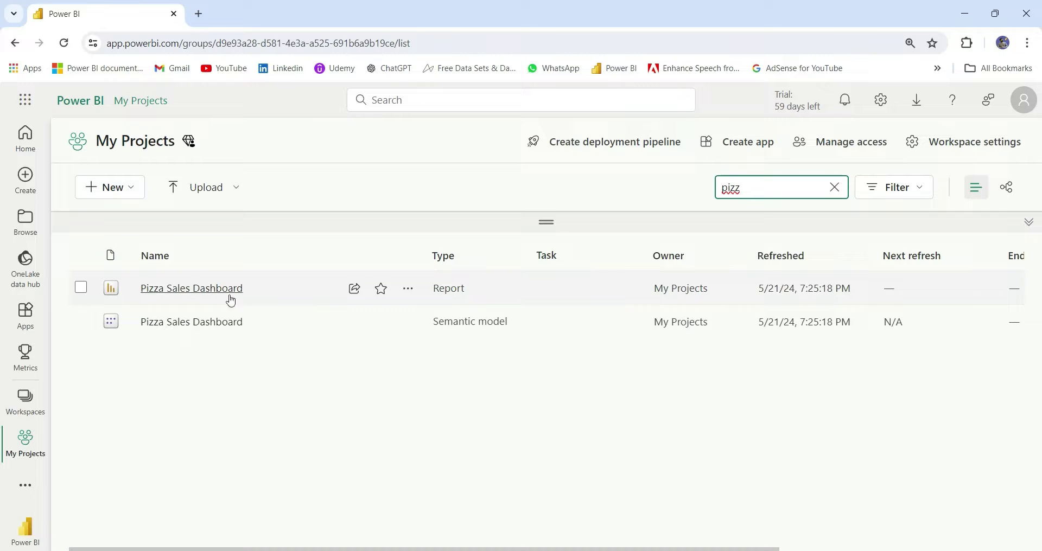
pyautogui.click(835, 187)
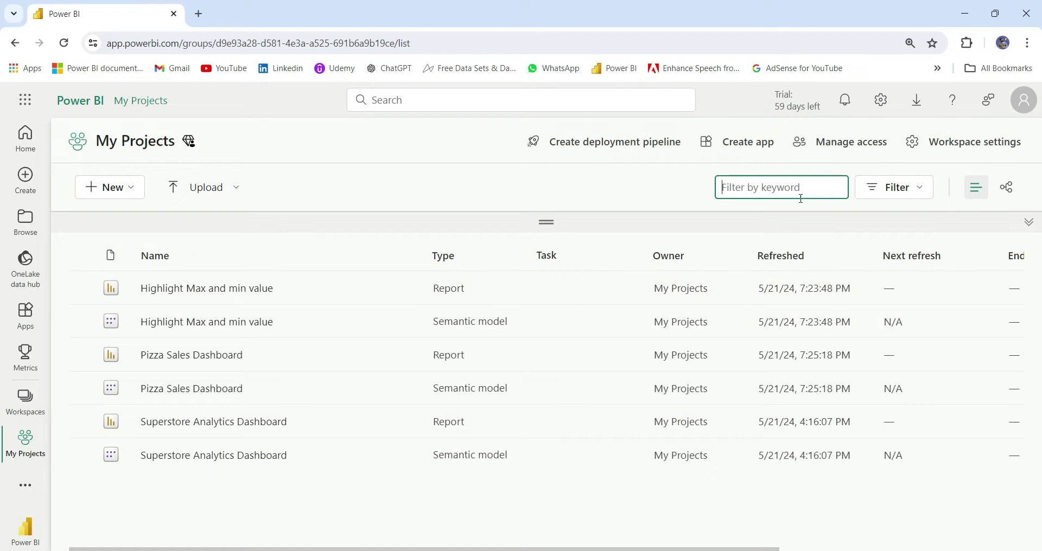
# - Try the Report and Semantic model type filters, clear them, and switch to lineage view
pyautogui.click(916, 191)
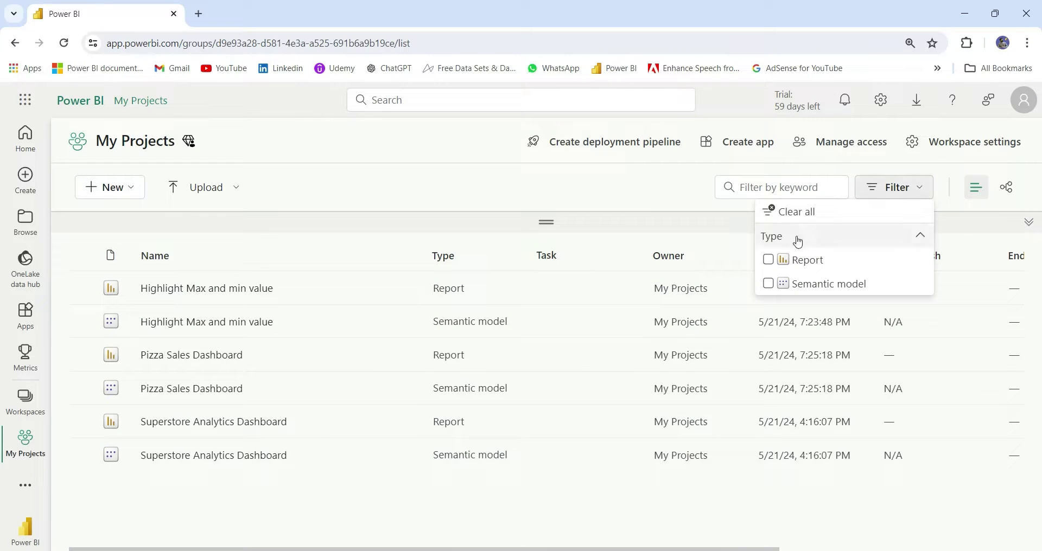
pyautogui.click(770, 262)
pyautogui.click(769, 262)
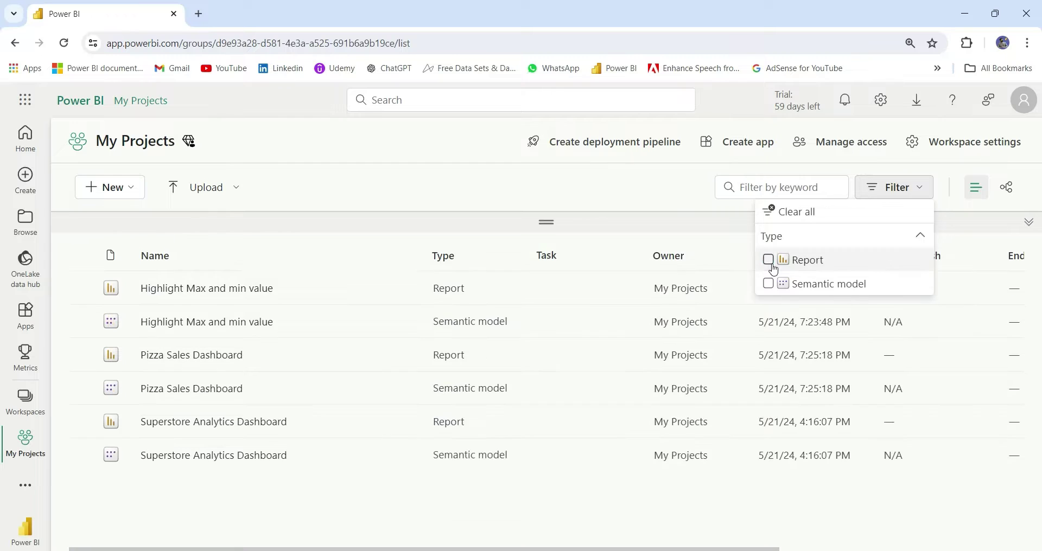
pyautogui.click(770, 284)
pyautogui.click(769, 285)
pyautogui.click(977, 199)
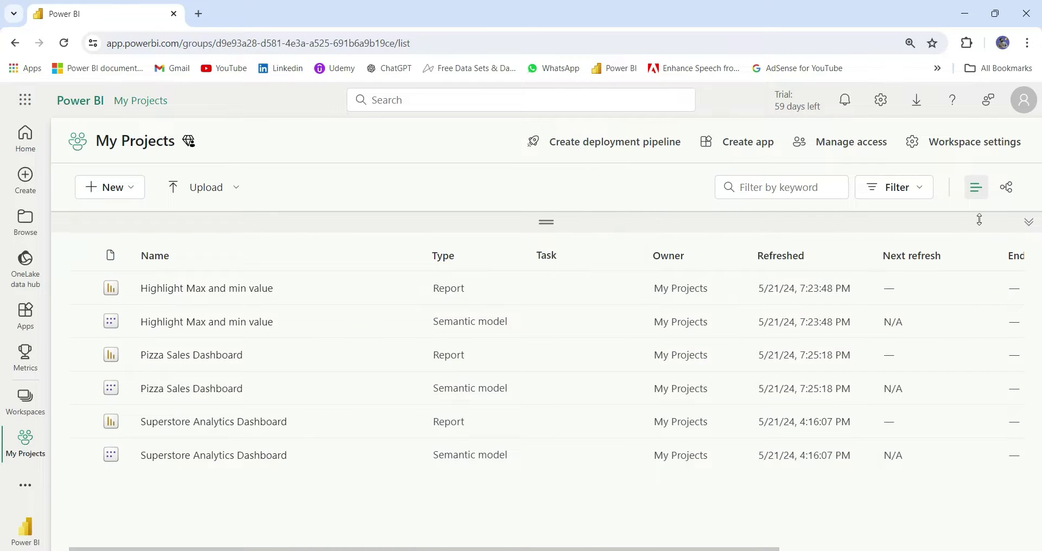
pyautogui.click(1006, 188)
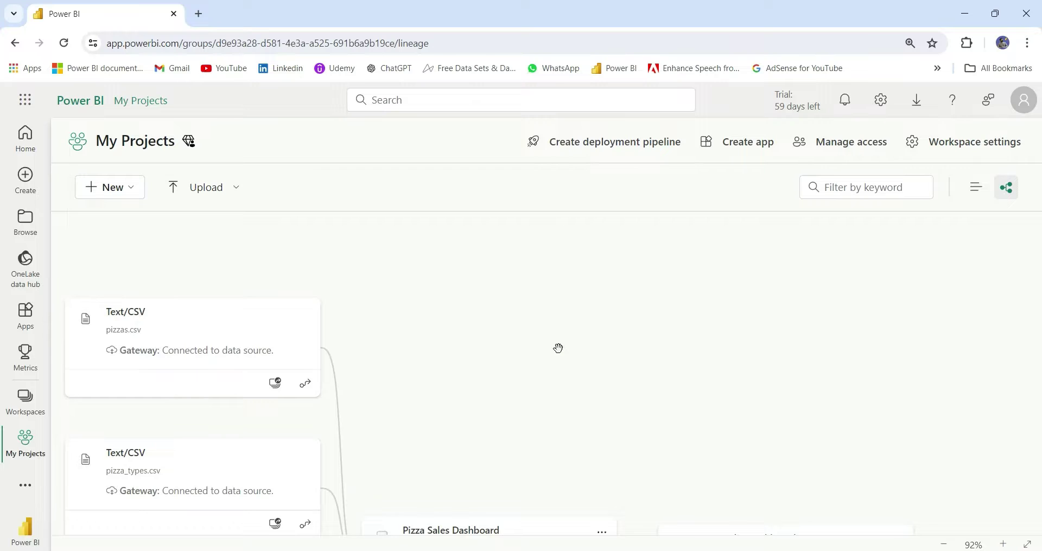
# - Trace the pizza CSV sources to the Pizza Sales Dashboard on the lineage canvas, then return to list view
pyautogui.scroll(-2, 559, 349)
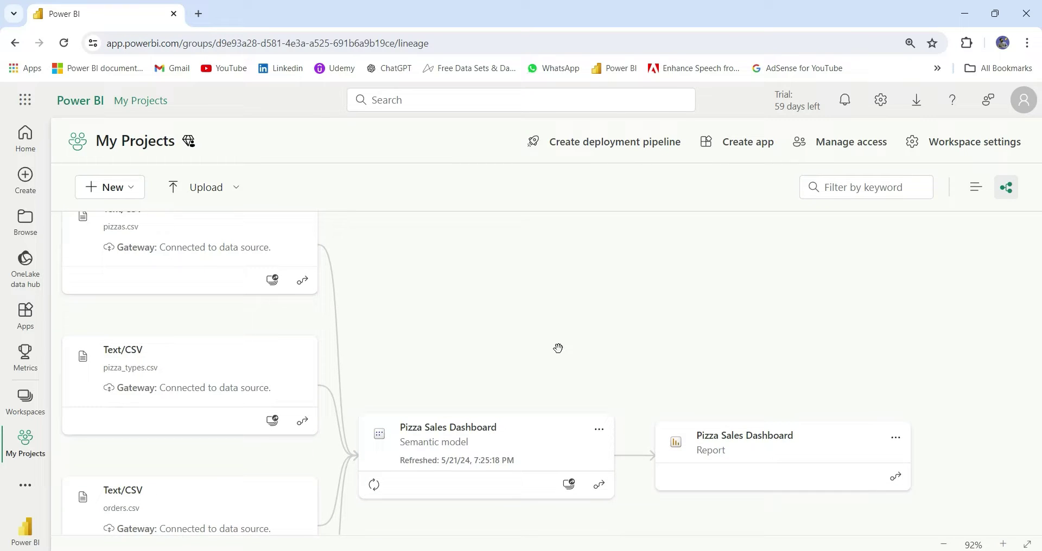
pyautogui.scroll(-1, 558, 349)
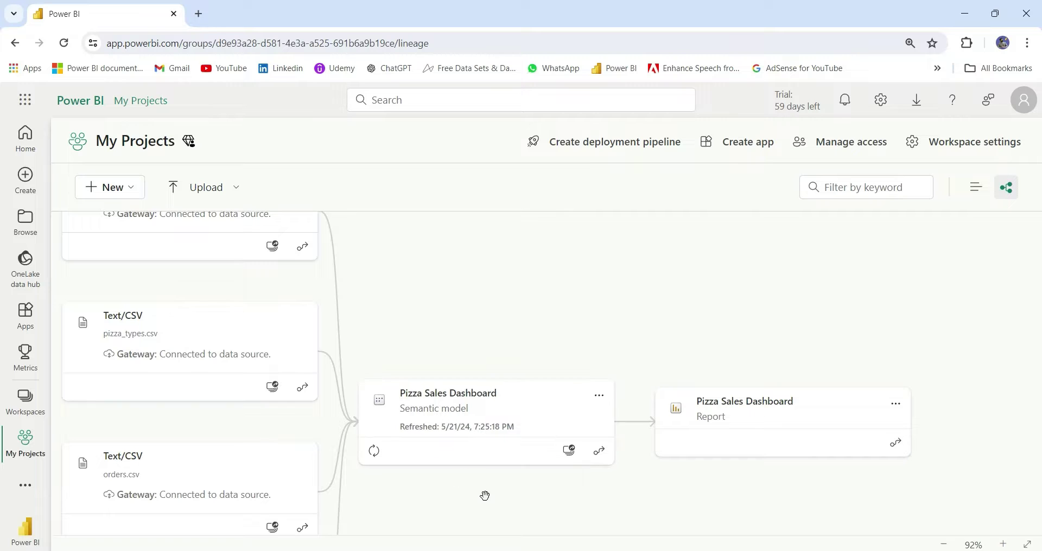
pyautogui.scroll(2, 485, 496)
pyautogui.scroll(1, 484, 496)
pyautogui.scroll(-4, 114, 342)
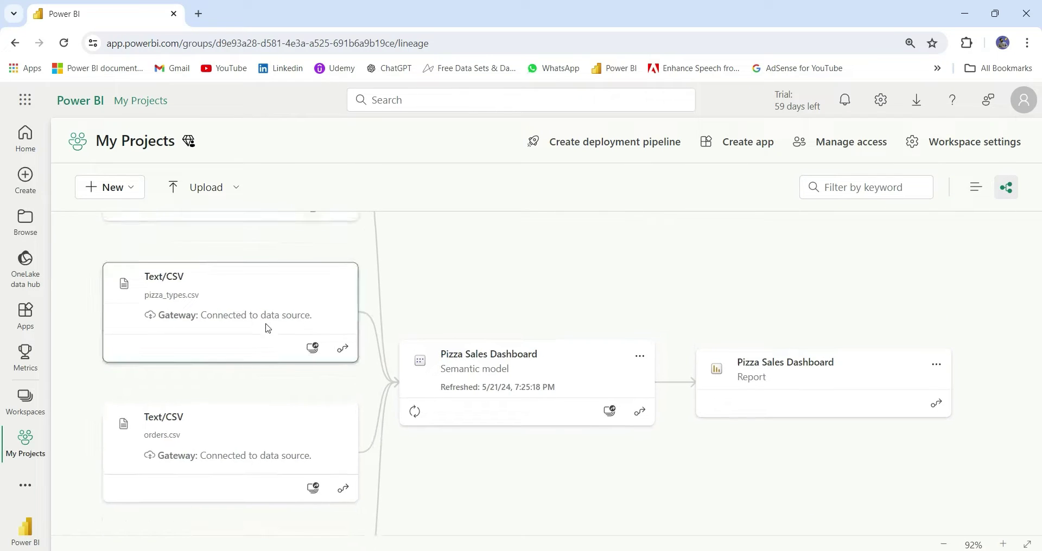
pyautogui.scroll(4, 303, 400)
pyautogui.scroll(-8, 303, 400)
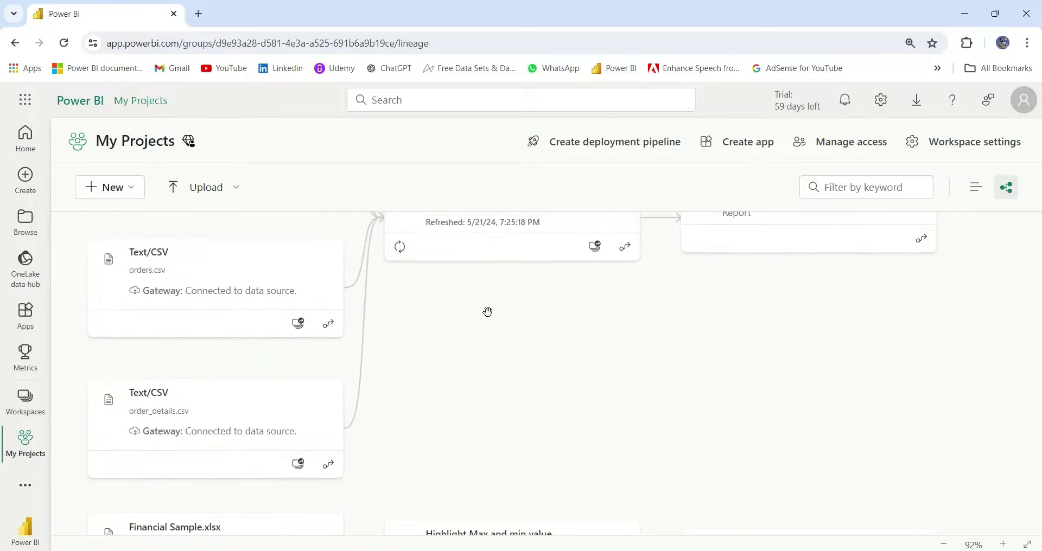
pyautogui.scroll(3, 487, 311)
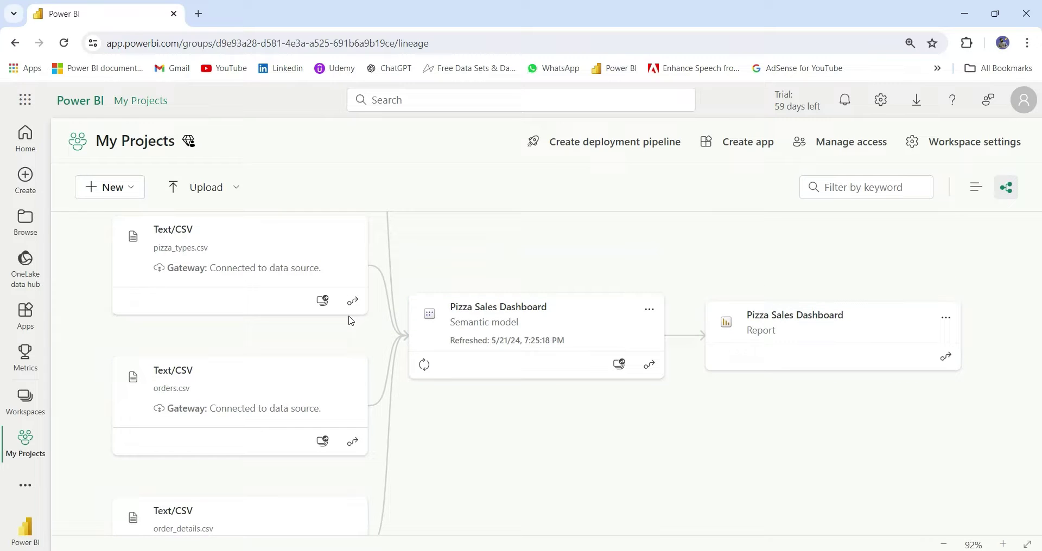
pyautogui.click(976, 189)
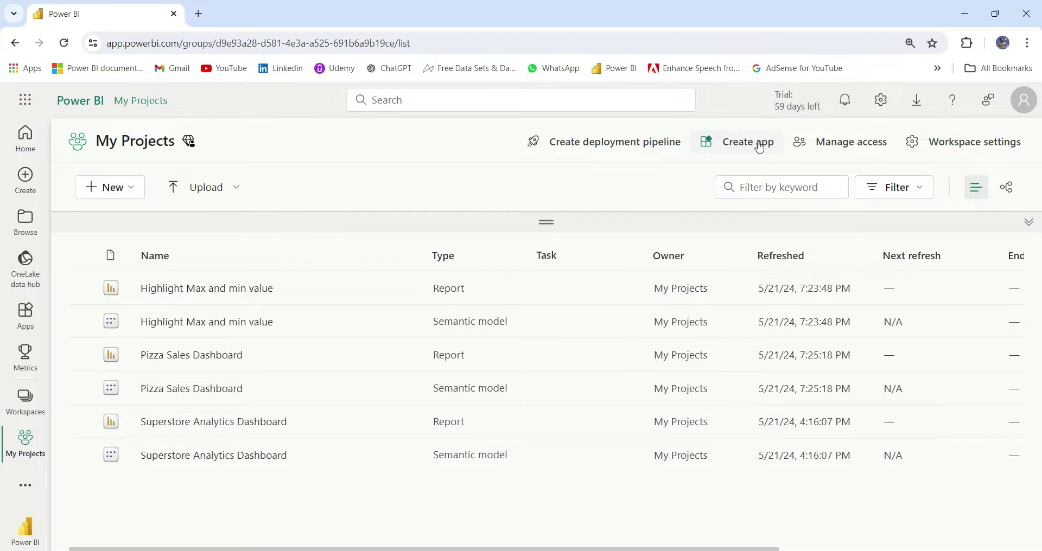
pyautogui.click(846, 144)
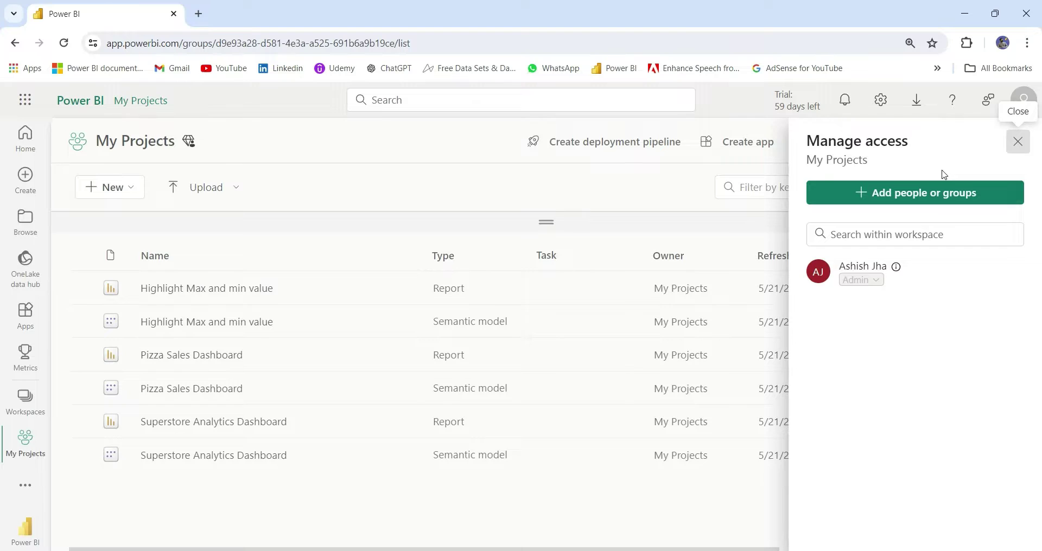
pyautogui.click(1016, 142)
pyautogui.click(956, 150)
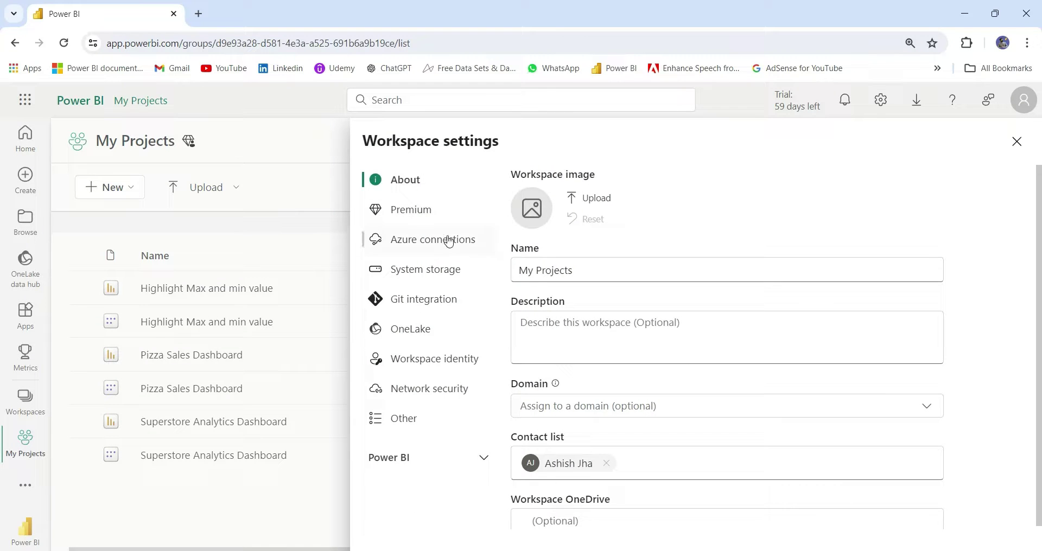
pyautogui.click(420, 216)
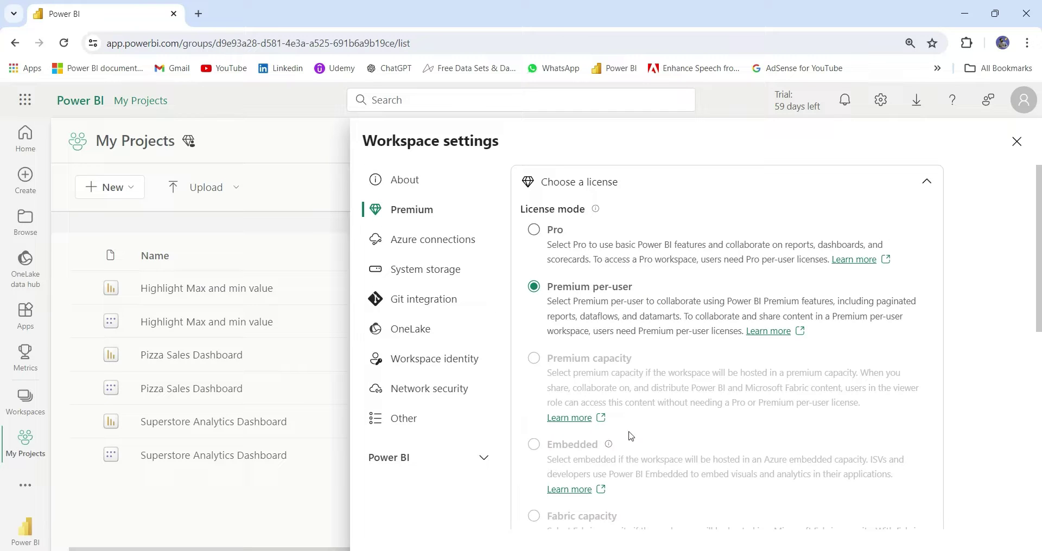
pyautogui.click(1016, 141)
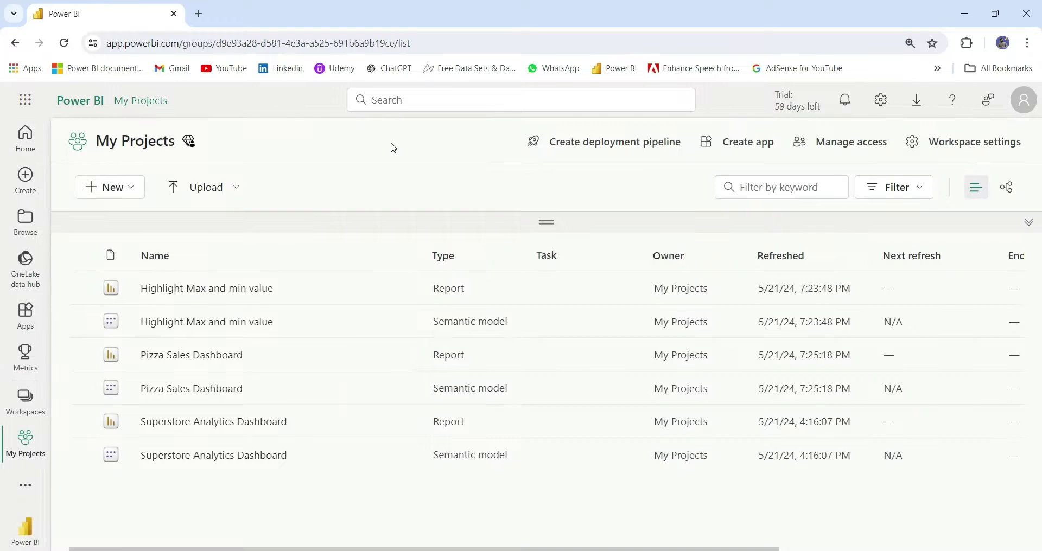